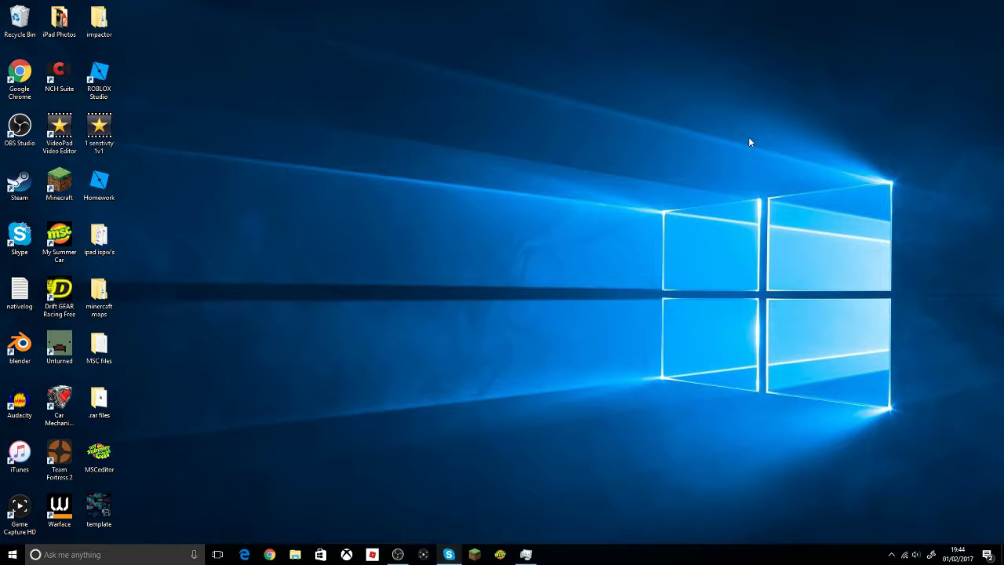
Step: Load the pasted MSCeditor Steam discussion URL in Google Chrome
left_click(270, 553)
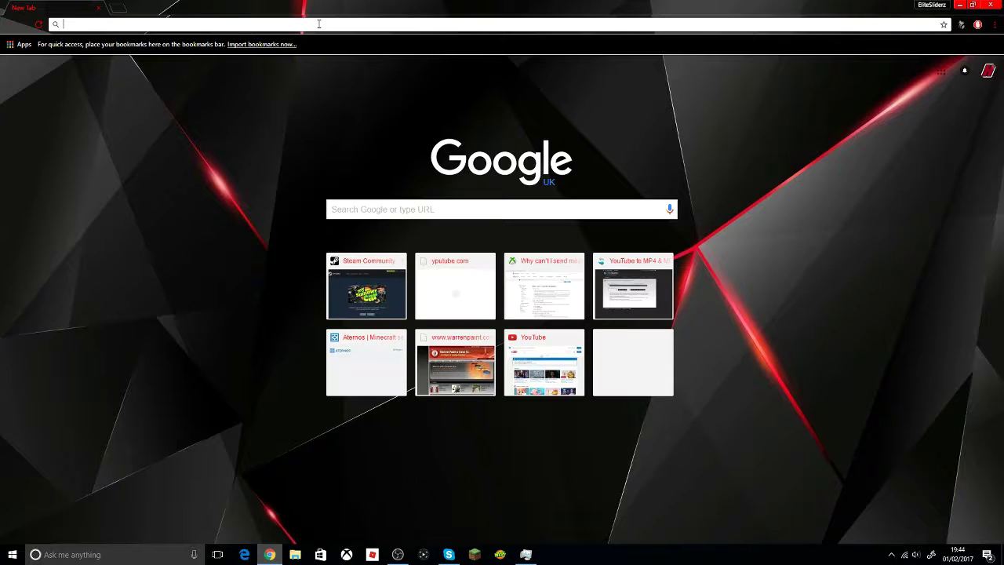
key("ctrl+v")
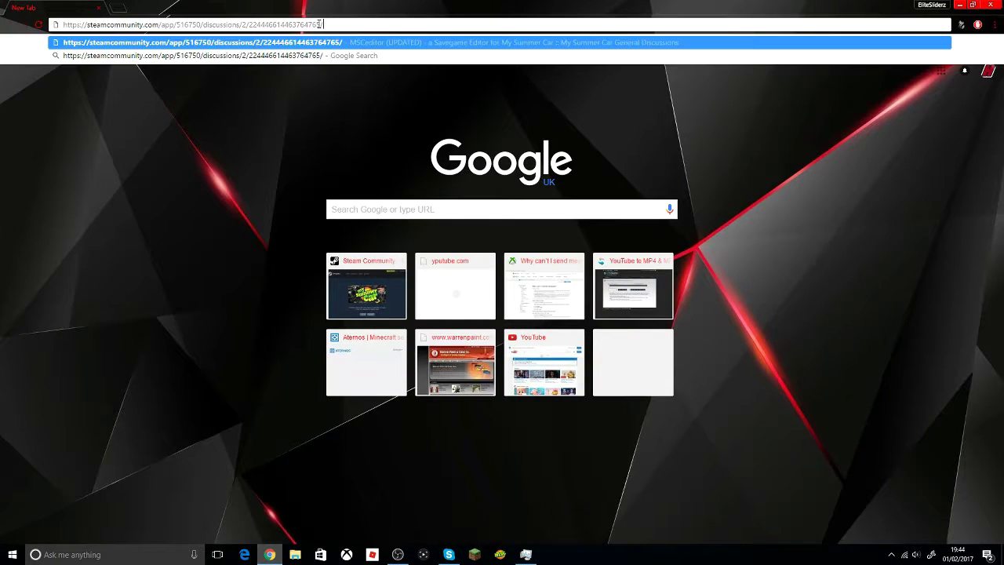
key("Return")
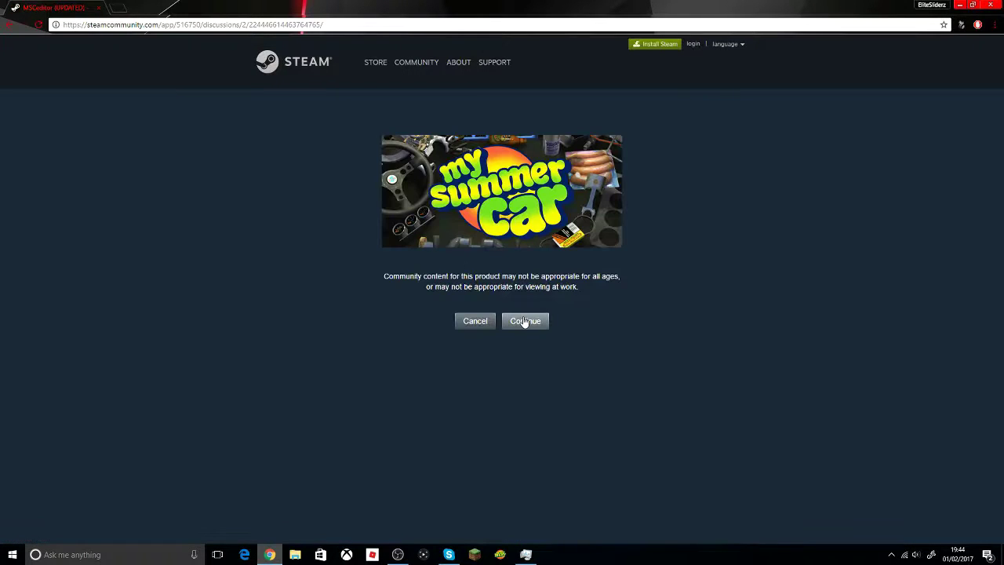
Step: Continue past the age notice and scroll to the MSCeditor download link
left_click(523, 321)
scroll(478, 310, "down", 1)
scroll(477, 310, "down", 7)
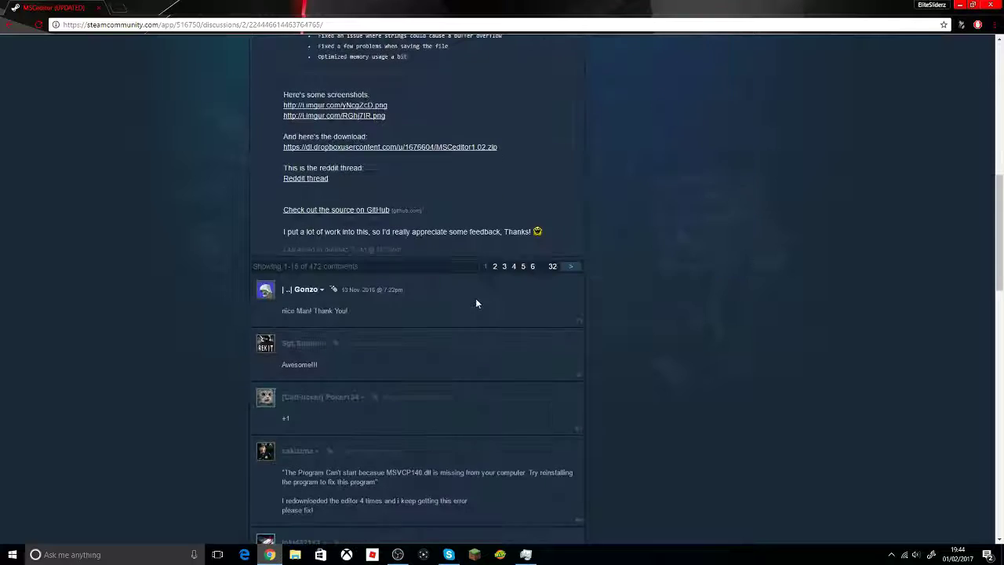
scroll(439, 249, "up", 4)
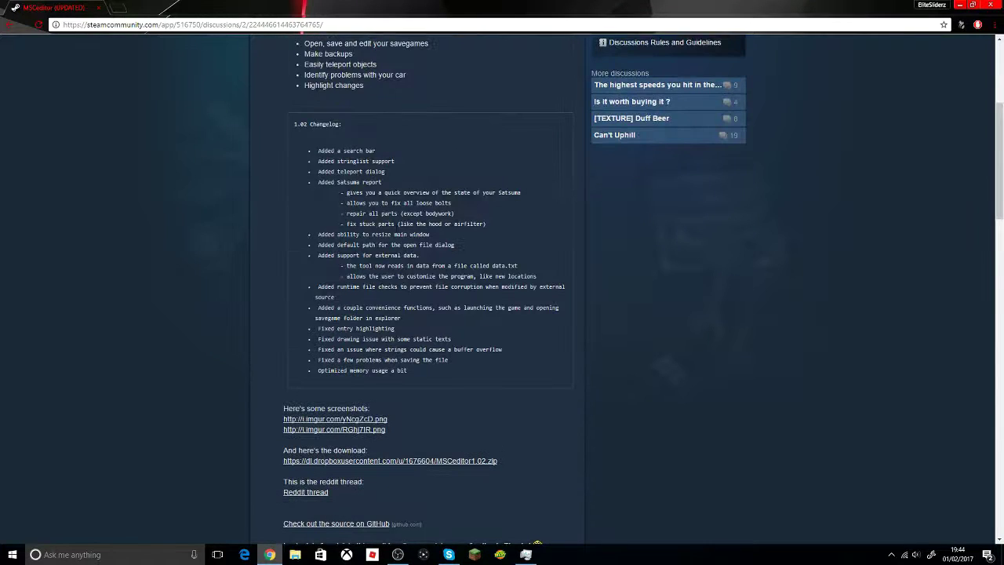
scroll(392, 323, "down", 2)
Step: Open the MSCeditor1.02.zip dropbox link in a new tab and switch to it
right_click(407, 357)
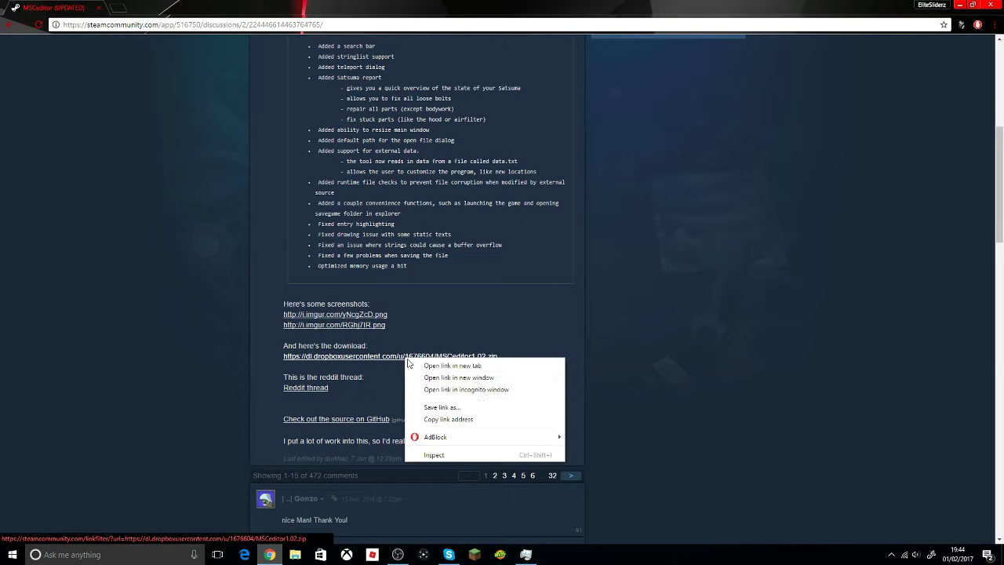
left_click(462, 366)
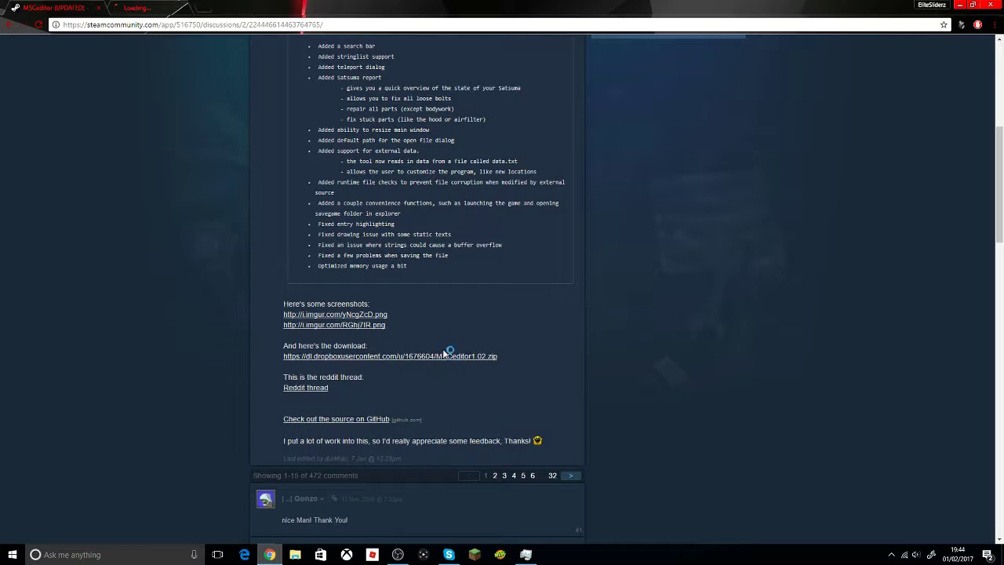
key("ctrl+Tab")
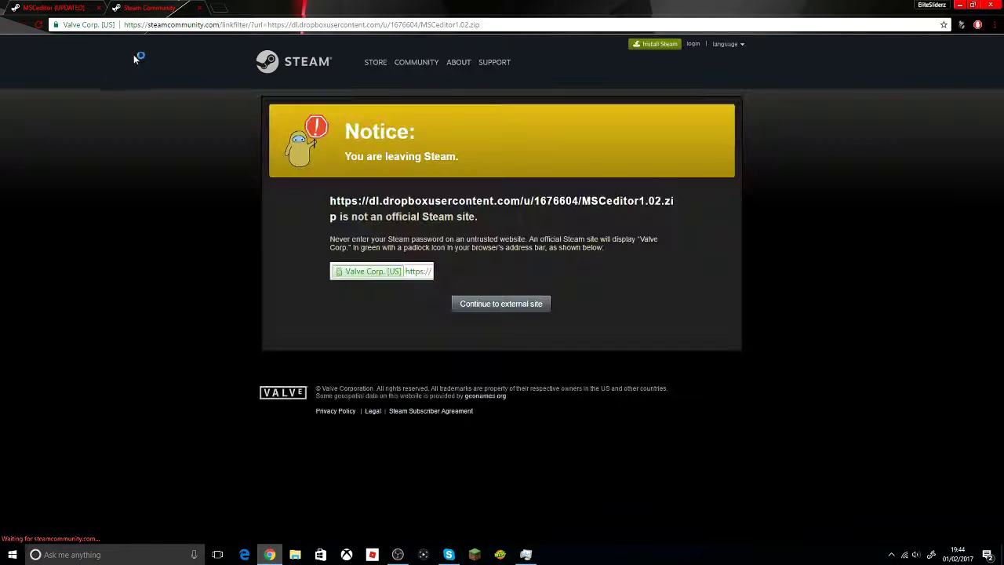
Step: Download the MSCeditor1.02 zip, dismiss the download bar and minimise Chrome
left_click(498, 307)
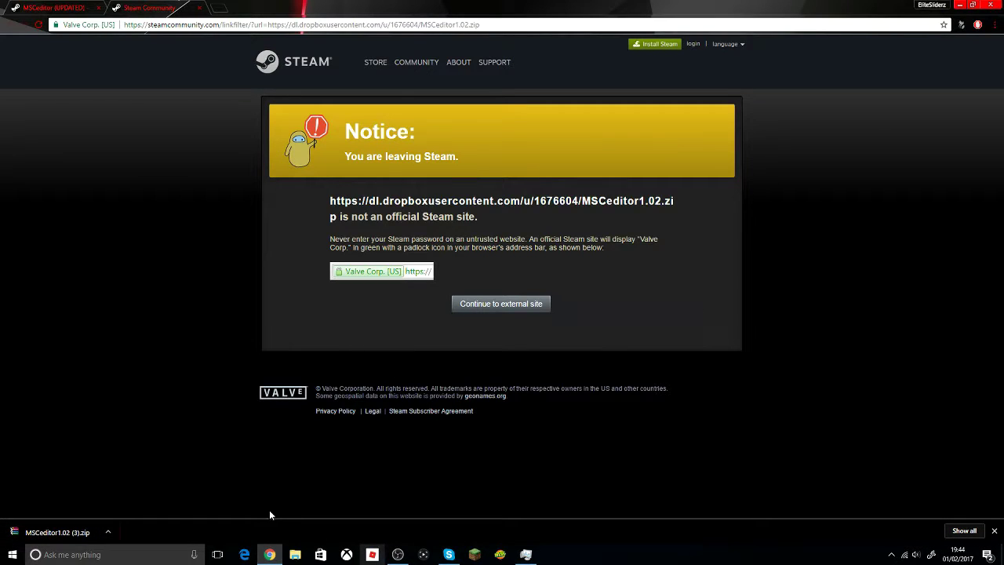
left_click(995, 531)
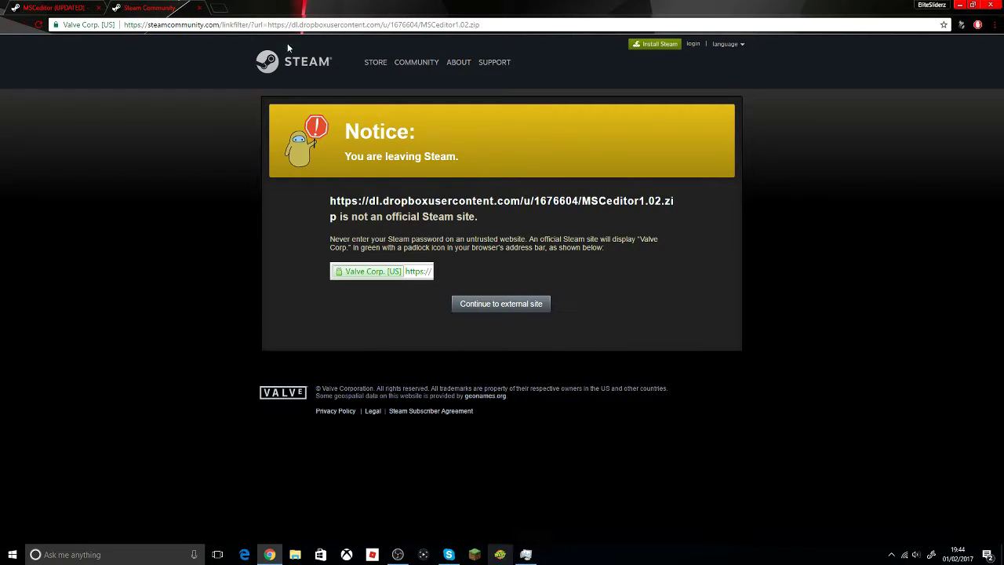
left_click(960, 6)
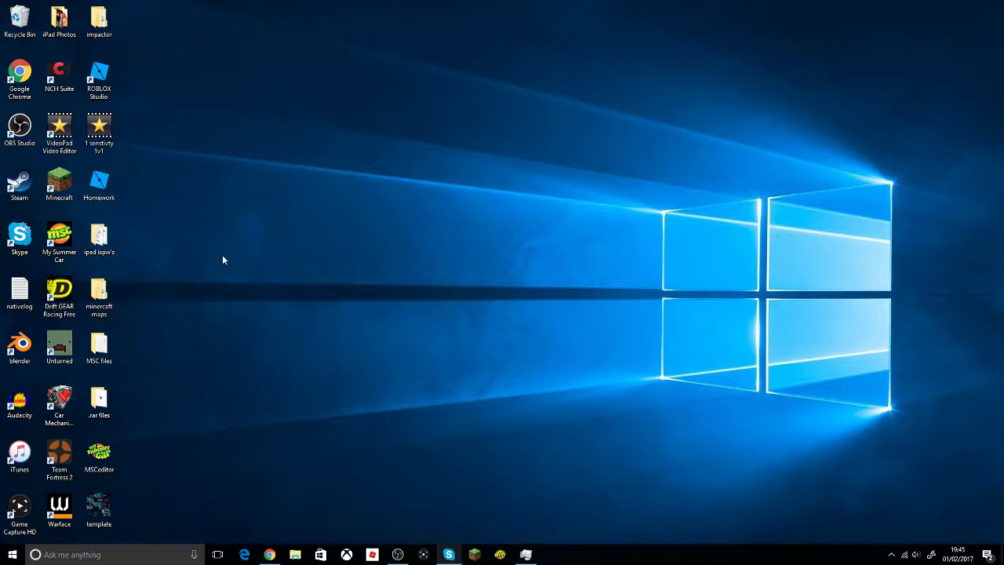
Step: Launch MSCeditor and select the defaultES2File save in the Open dialog
double_click(108, 445)
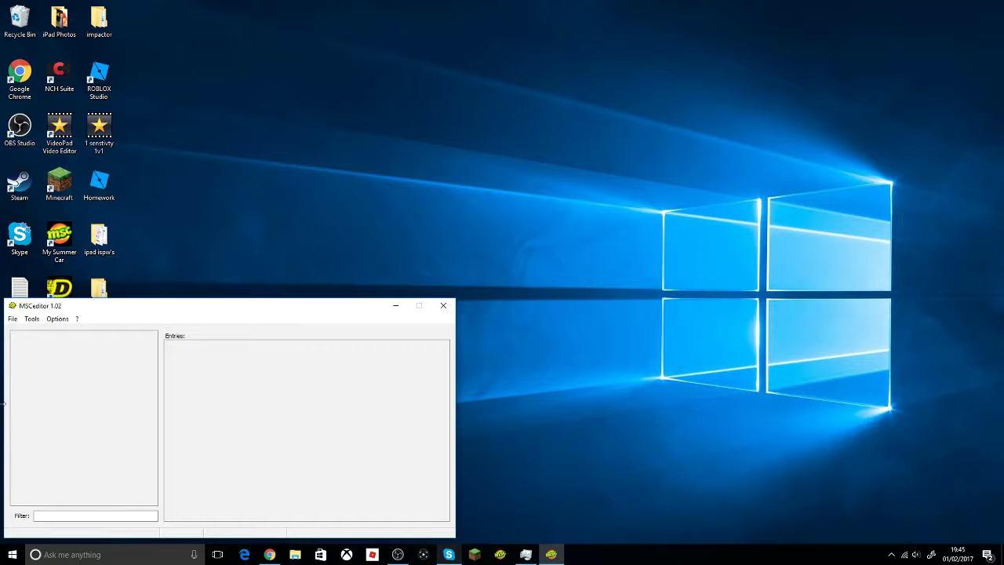
left_click(13, 318)
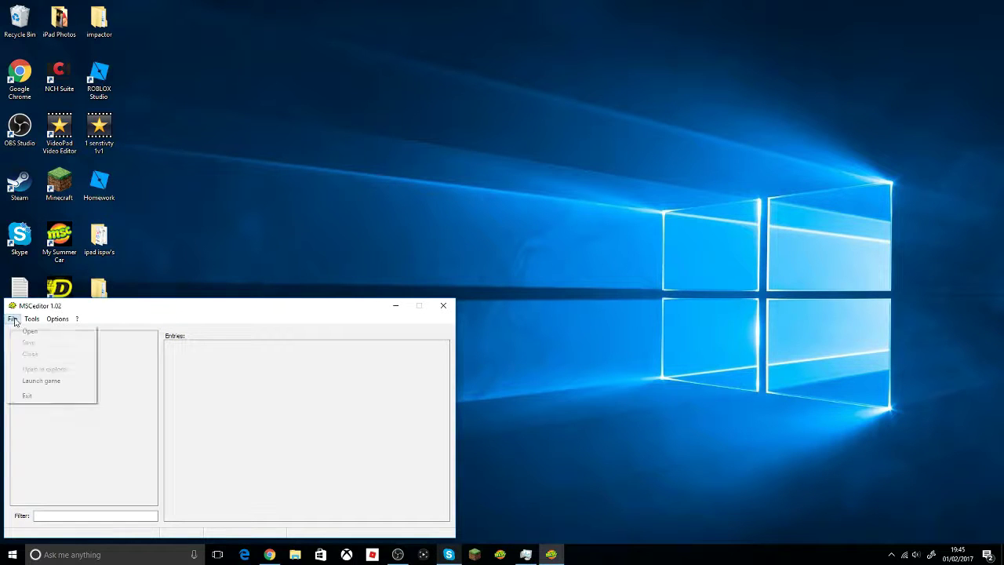
left_click(52, 333)
left_click(125, 72)
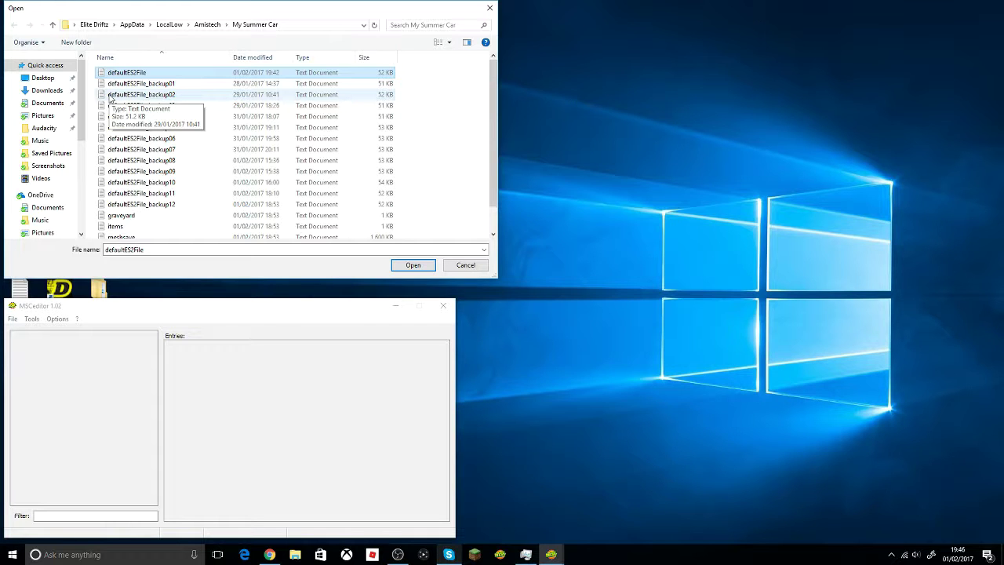
Step: Load the defaultES2File save, showing its entry list starting at air filter
left_click(413, 264)
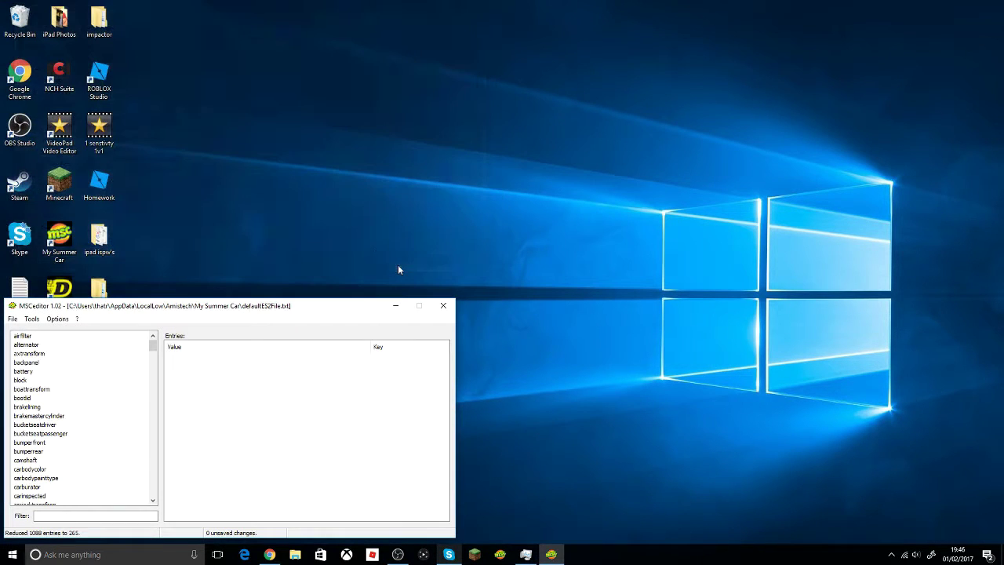
scroll(109, 364, "down", 2)
scroll(112, 392, "up", 2)
mouse_move(153, 347)
left_mouse_down()
mouse_move(146, 498)
mouse_move(188, 337)
left_mouse_up()
Step: Filter the entries by 'money' and show the player group, with playermoney 999999.875
left_click(42, 515)
type("money")
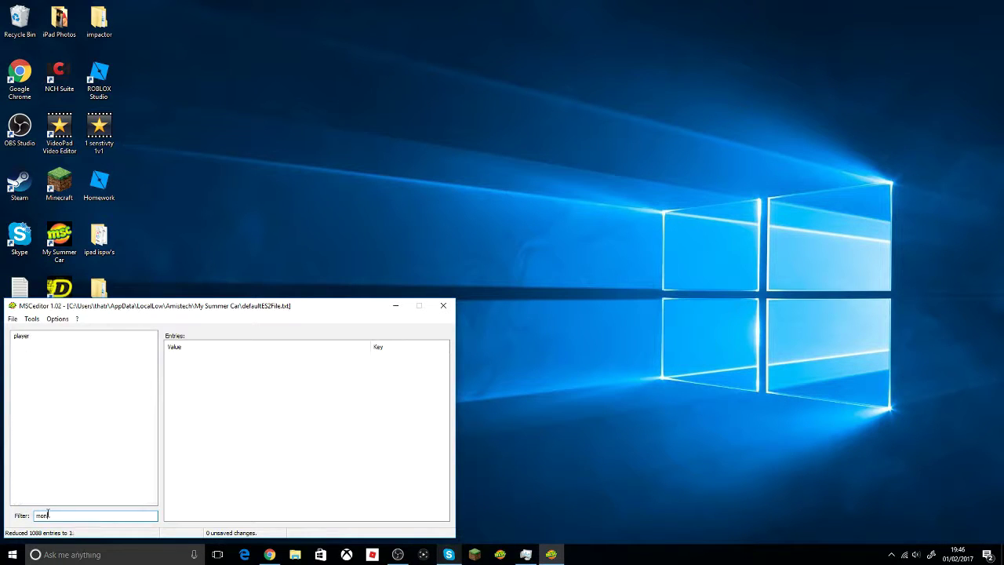
left_click(29, 339)
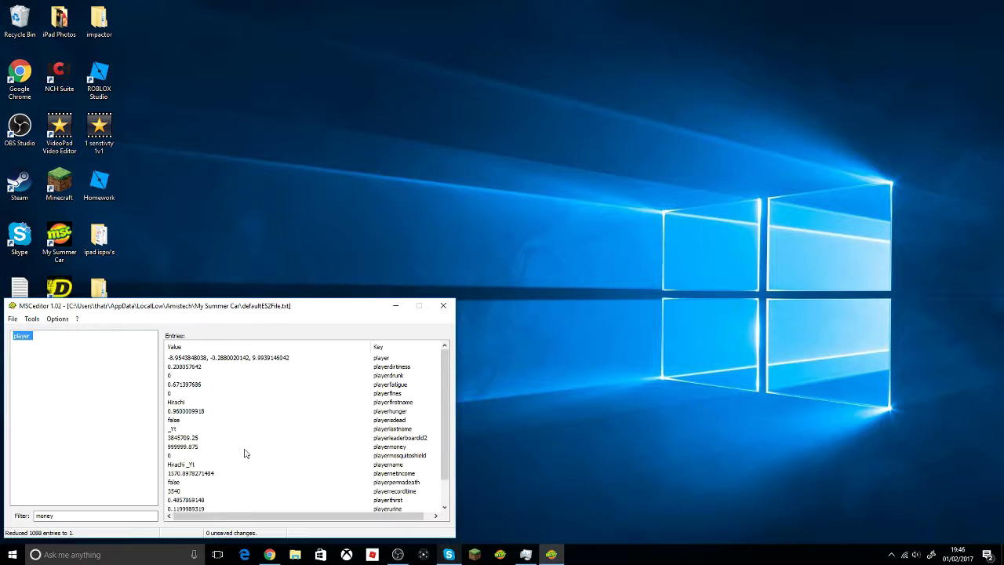
Step: Keep playermoney at 999999.875 and clear the 'money' filter text
double_click(197, 447)
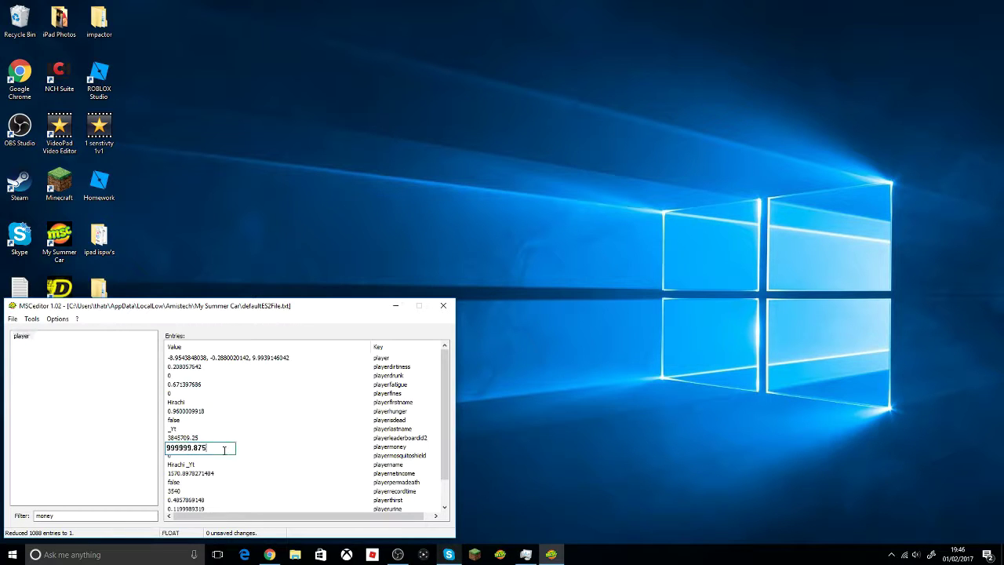
left_click(98, 437)
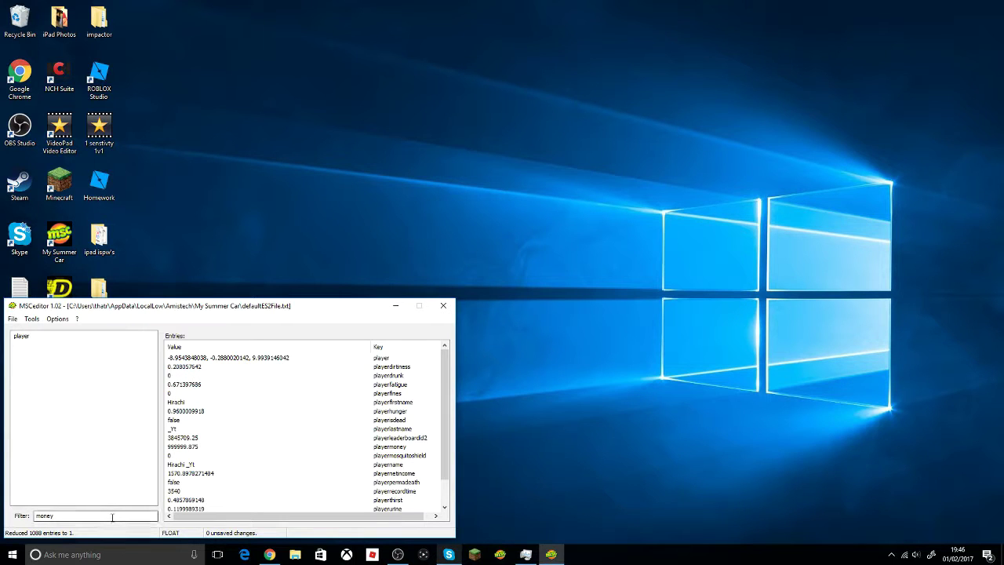
left_click_drag(112, 517, 21, 502)
key("BackSpace")
type("paint")
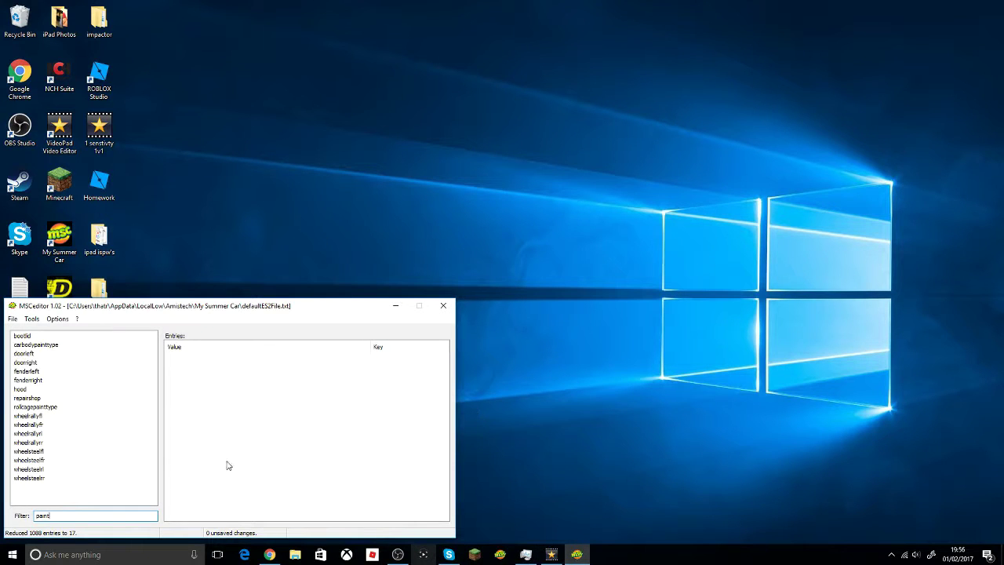
Step: Inspect bootlid, carbodypainttype, fenderleft, fenderright and hood (paint type 4), then close MSCeditor
left_click_drag(52, 515, 26, 521)
left_click(32, 518)
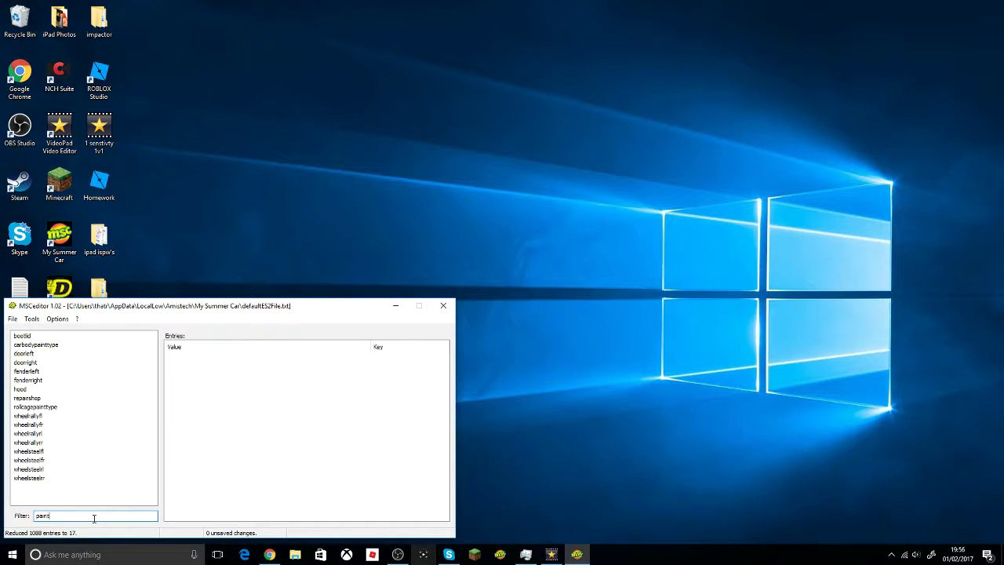
left_click(24, 339)
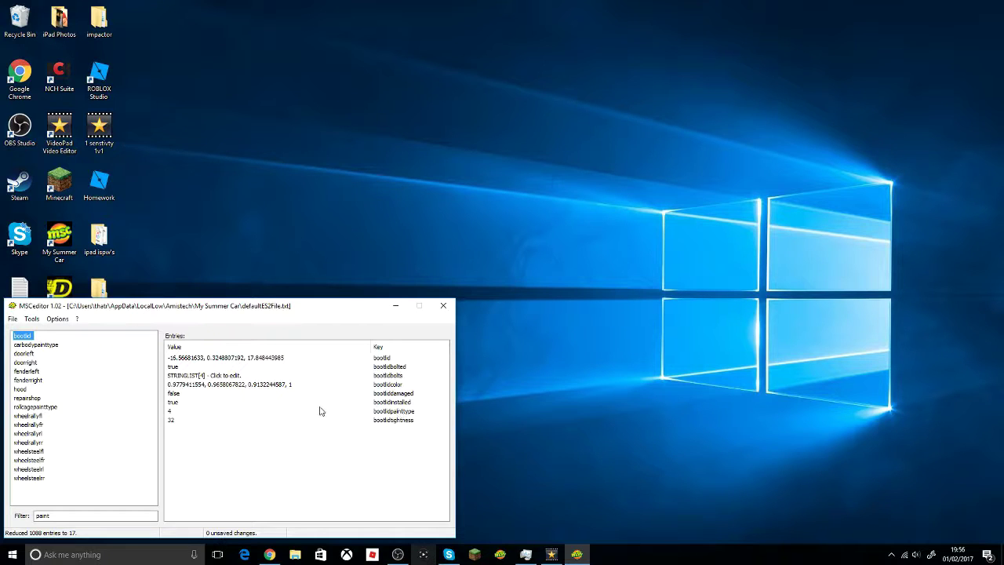
left_click(35, 345)
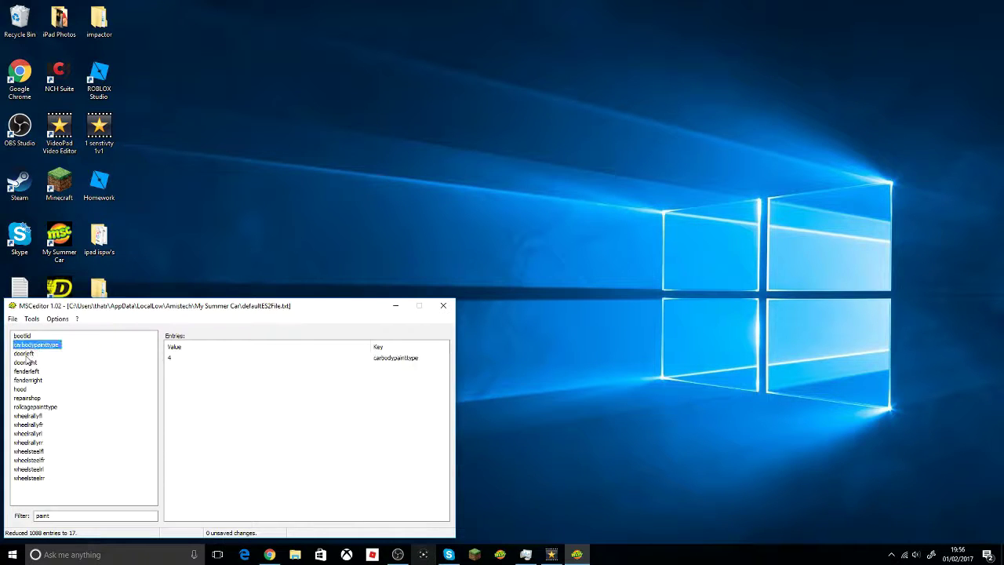
left_click(31, 371)
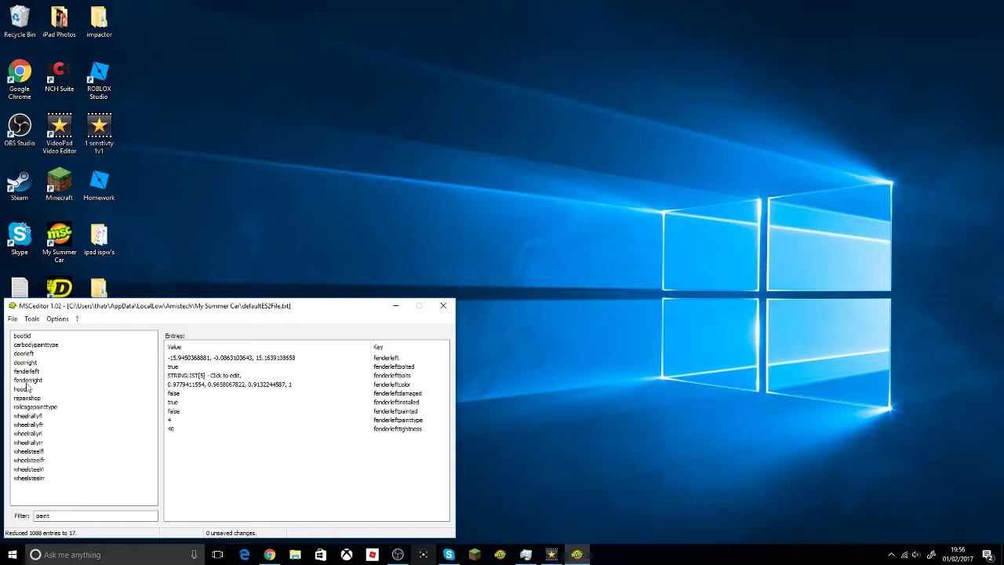
left_click(31, 379)
left_click(29, 372)
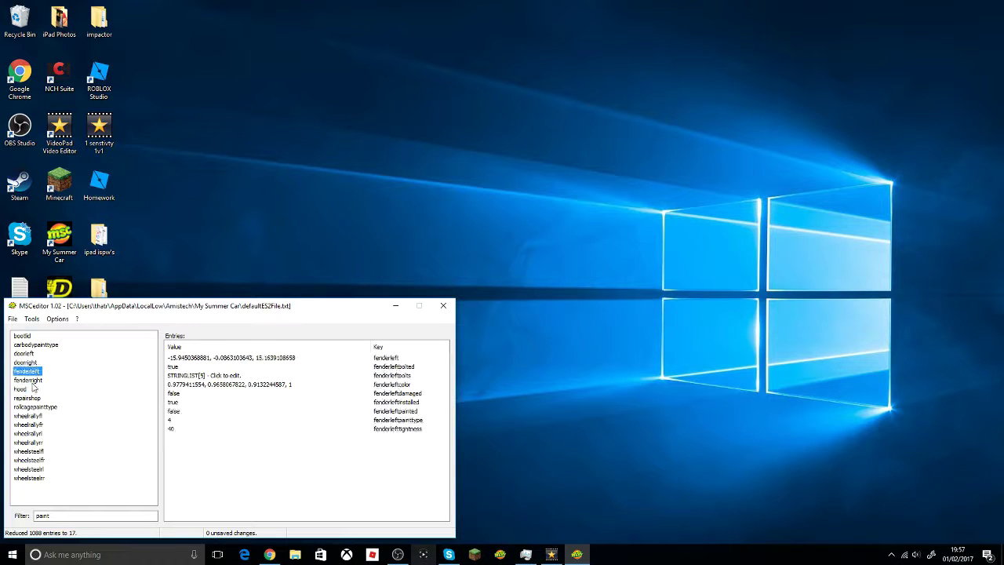
left_click(33, 381)
left_click(30, 389)
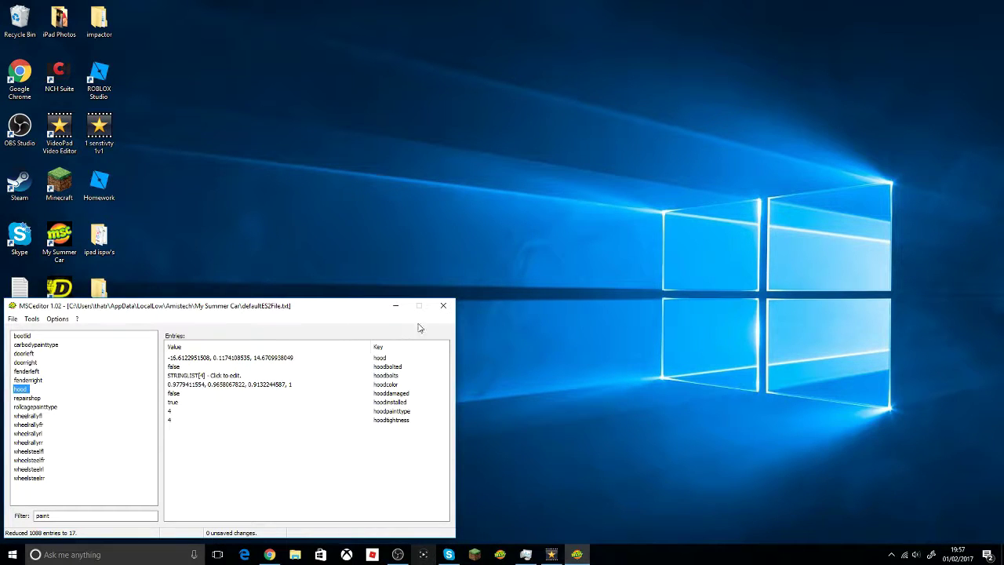
left_click(443, 306)
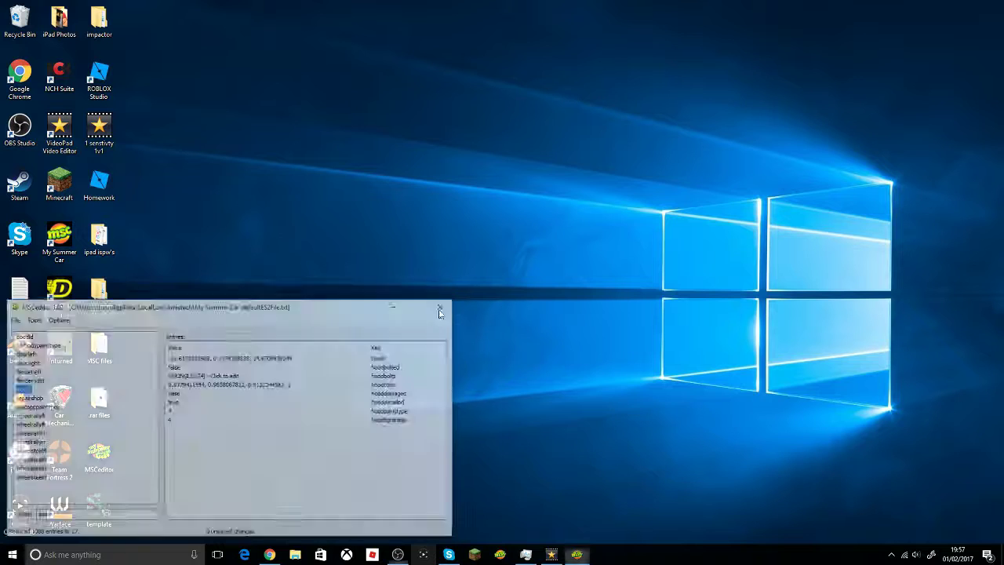